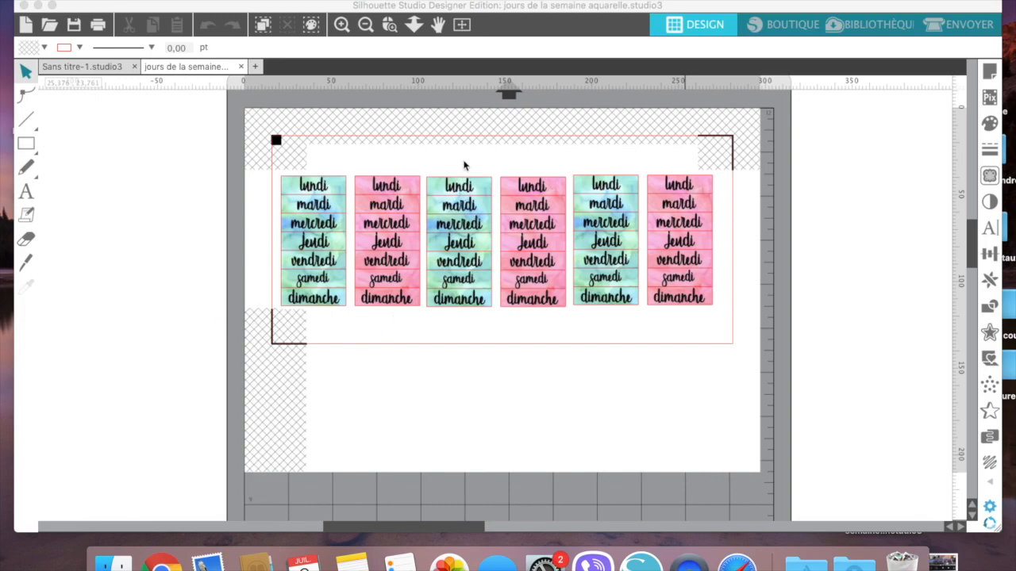
Move the four right-hand weekday columns off the page and shift the remaining two toward the middle of the cutting area.
left_click_drag(465, 165, 674, 295)
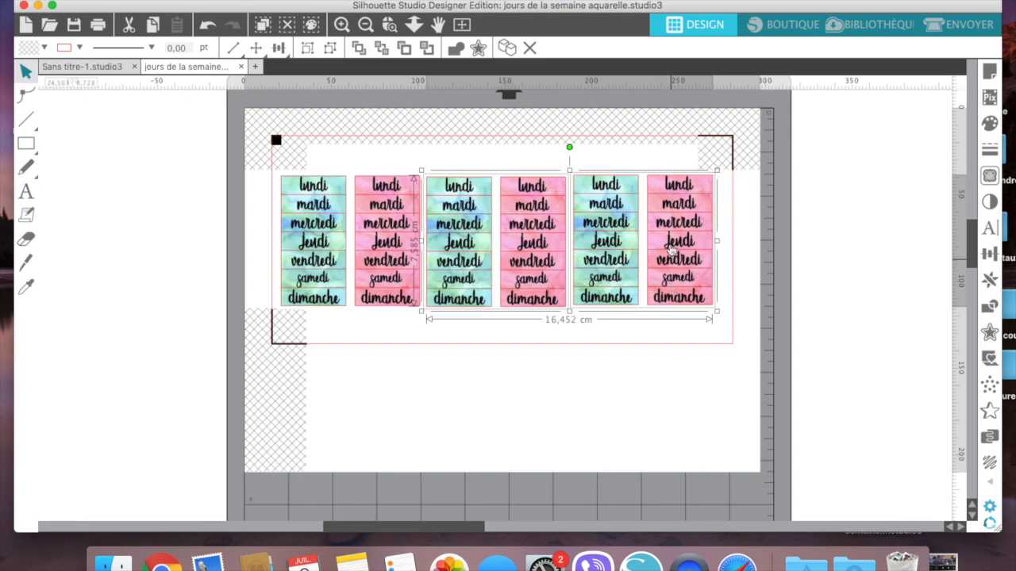
left_click_drag(668, 230, 892, 259)
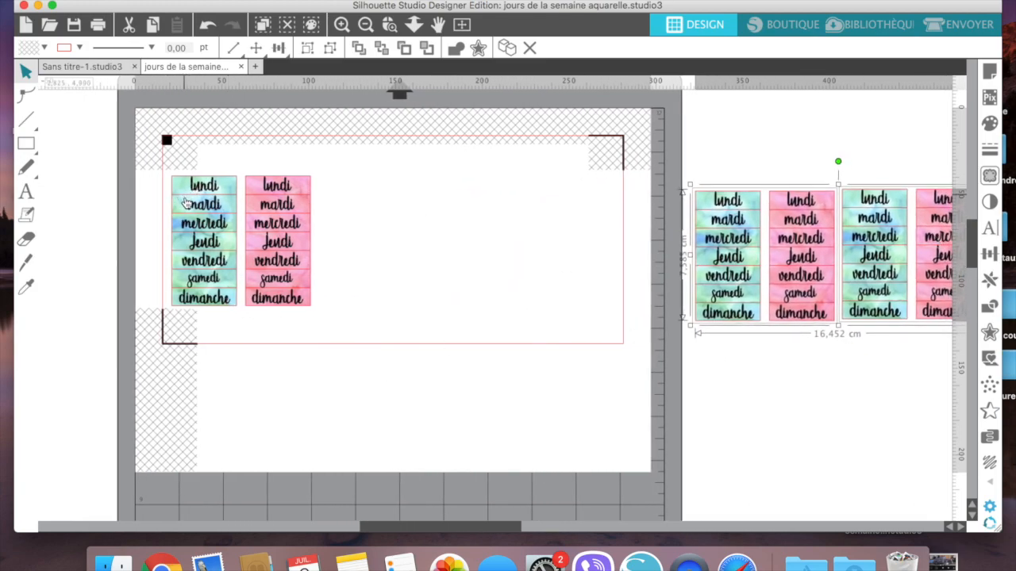
left_click_drag(216, 216, 323, 210)
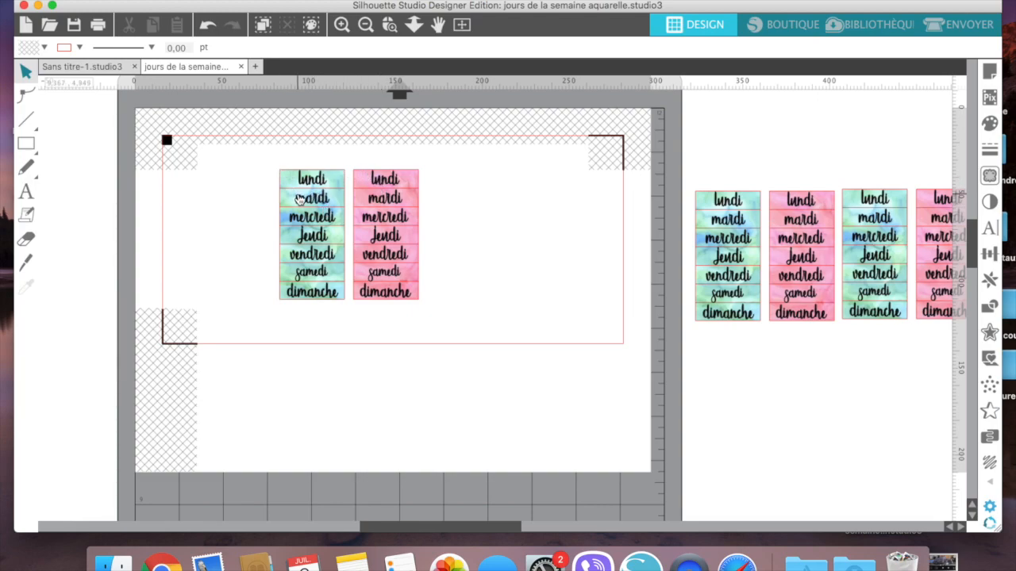
Ungroup the pair of weekday columns left on the page so each column is a separate object.
left_click(300, 199)
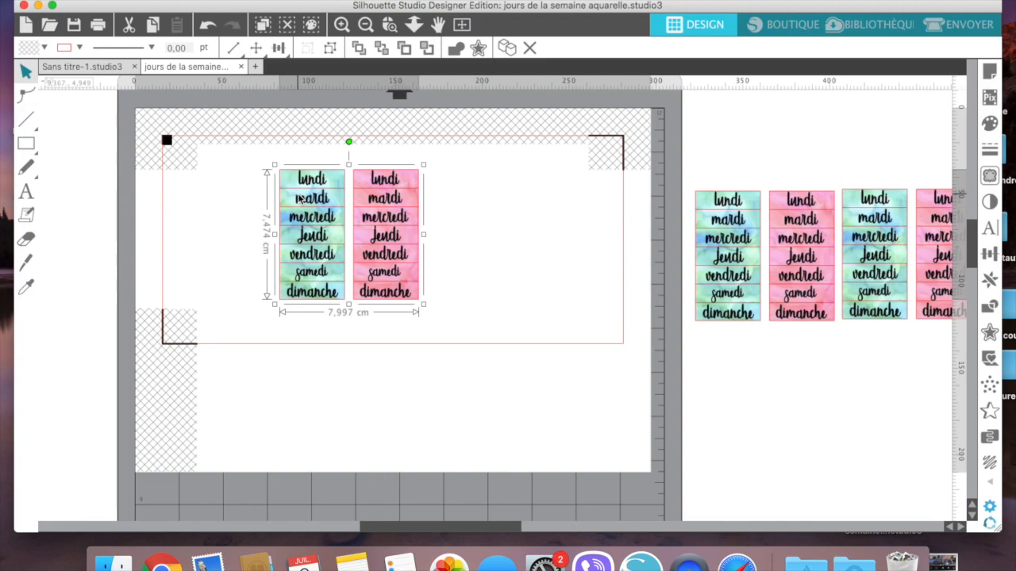
right_click(300, 199)
left_click(320, 409)
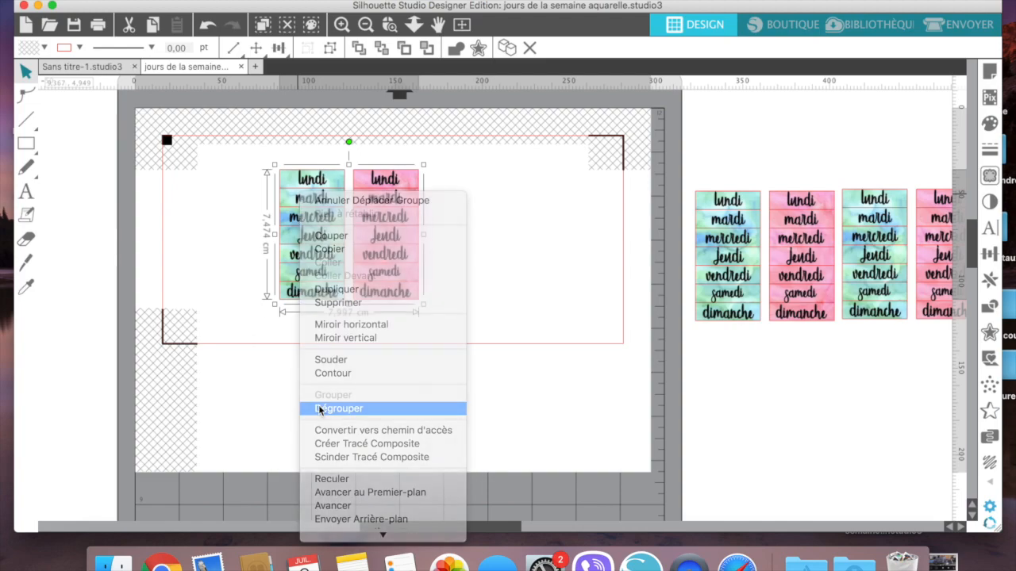
left_click(466, 320)
Shrink the blue-green column on the page to about 3.57 cm wide by 7.13 cm high and shift it away from the pink column.
left_click_drag(271, 157, 329, 328)
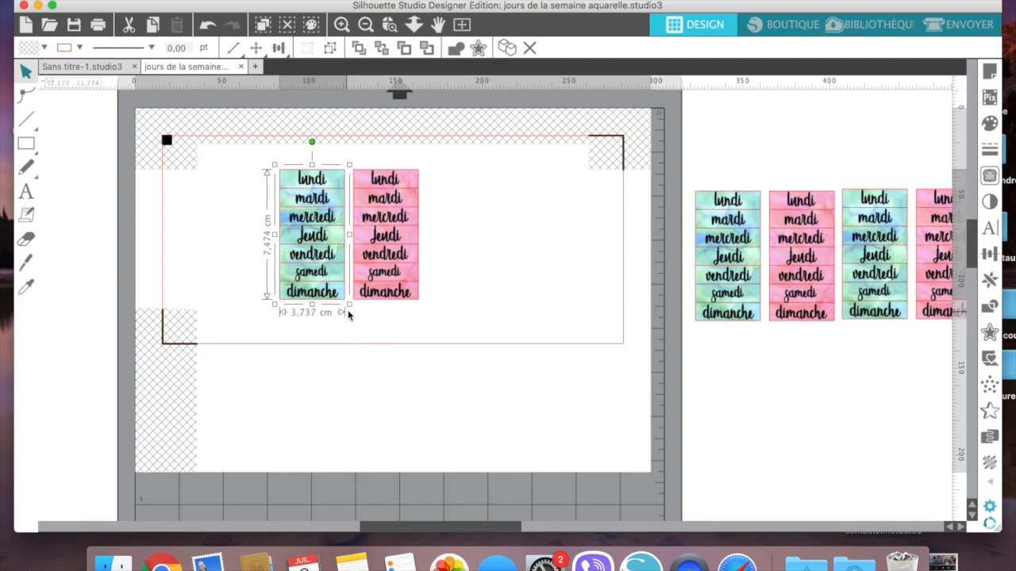
mouse_move(349, 308)
left_mouse_down()
mouse_move(316, 262)
mouse_move(336, 316)
mouse_move(331, 306)
left_mouse_up()
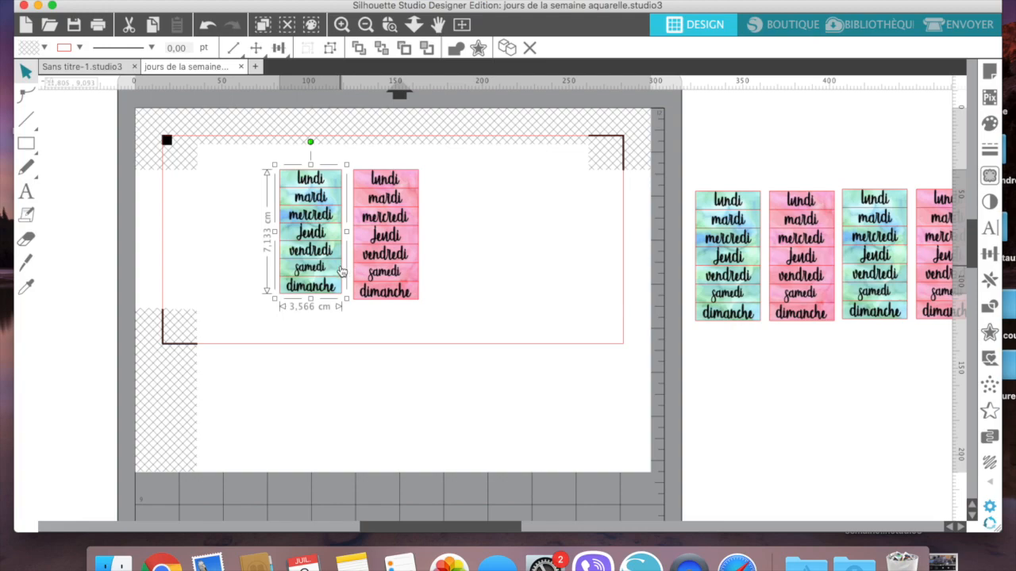
mouse_move(340, 273)
left_mouse_down()
mouse_move(319, 279)
mouse_move(325, 263)
left_mouse_up()
Ungroup the resized blue-green column and pull its watercolour background away from the day names.
right_click(300, 213)
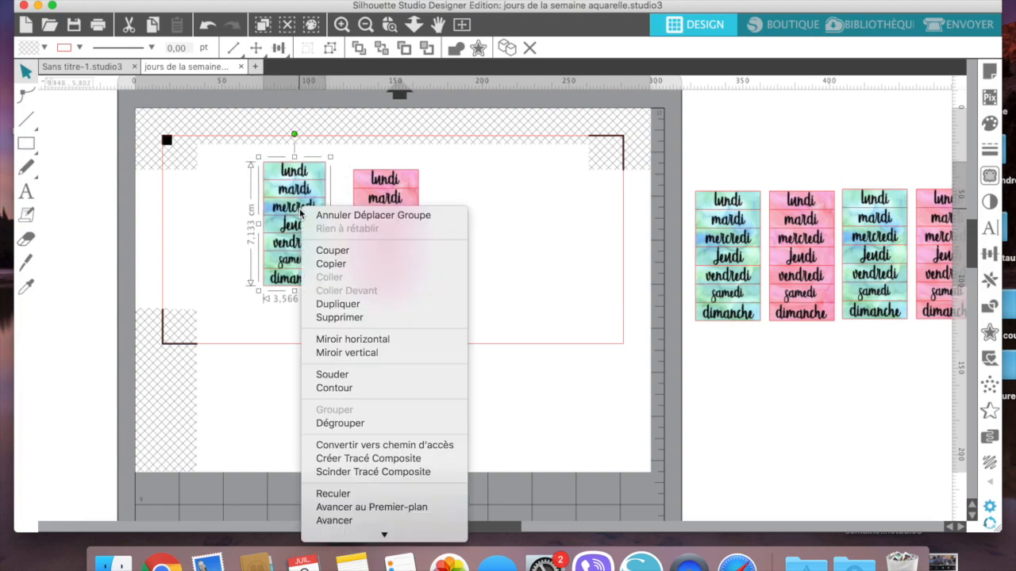
left_click(326, 424)
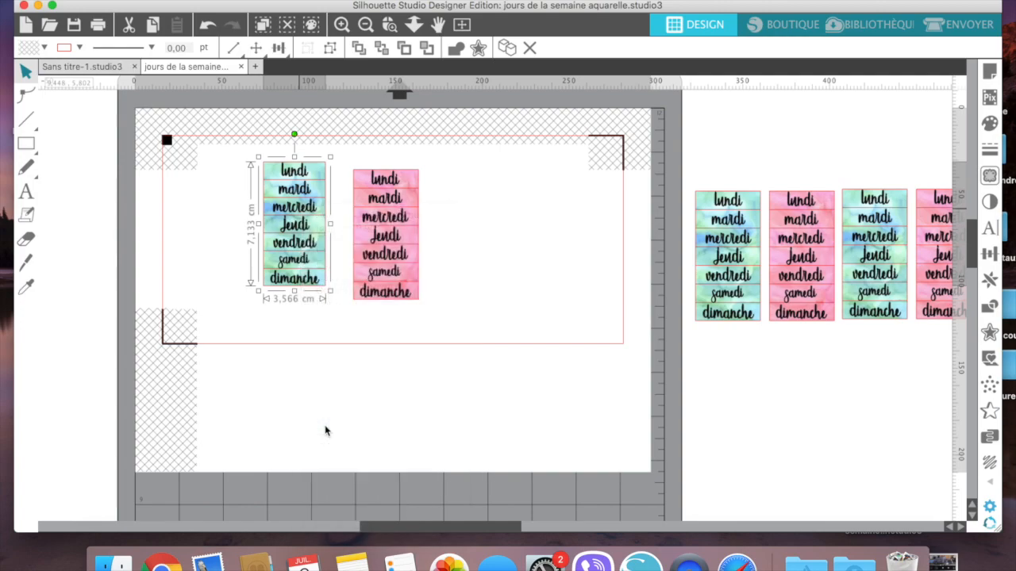
left_click(332, 344)
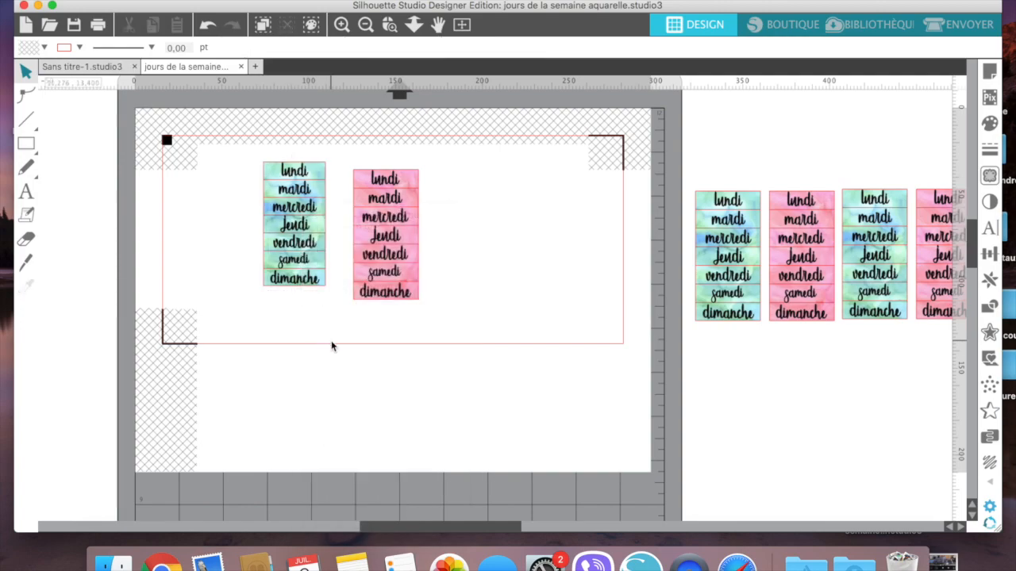
right_click(294, 281)
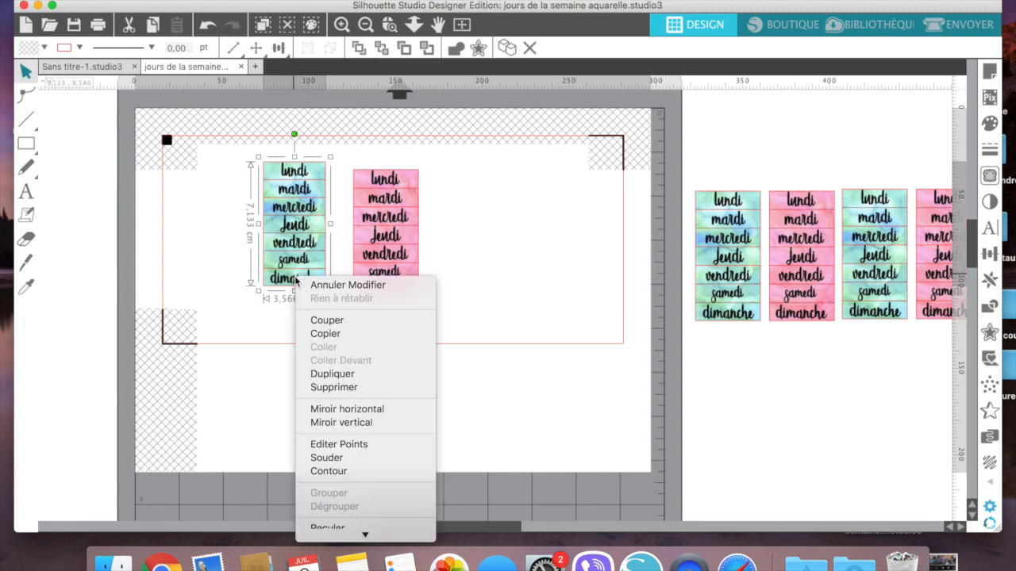
left_click(293, 282)
left_click_drag(290, 283, 544, 309)
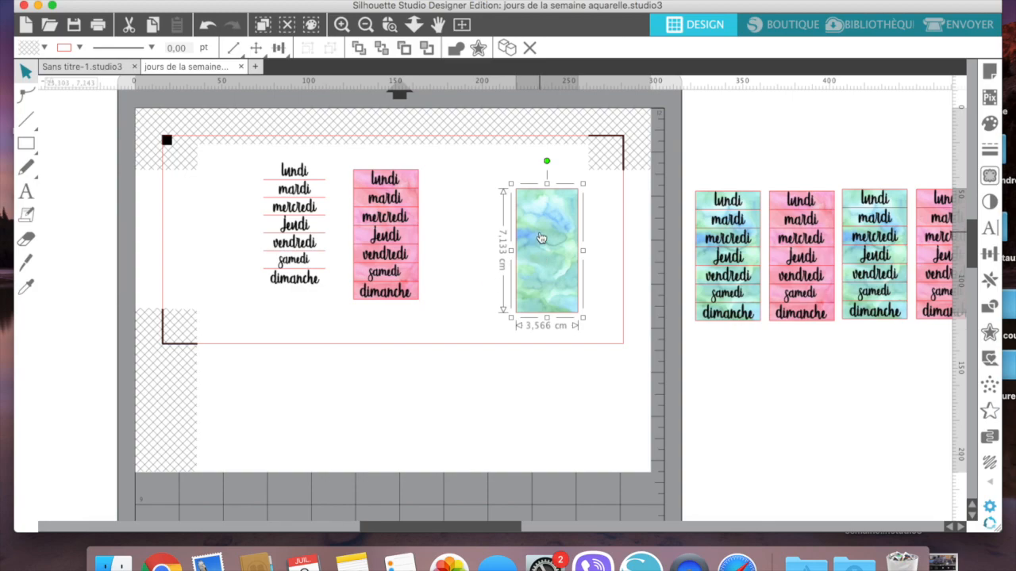
Undo all the moves, ungroupings and resizing to restore the original six-column layout.
left_click(206, 26)
left_click(206, 27)
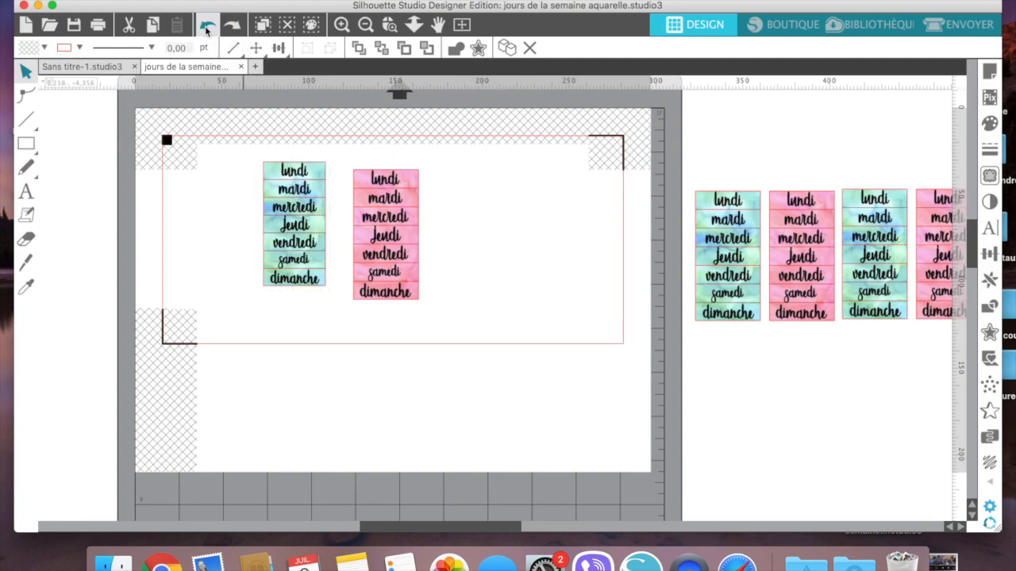
left_click(206, 27)
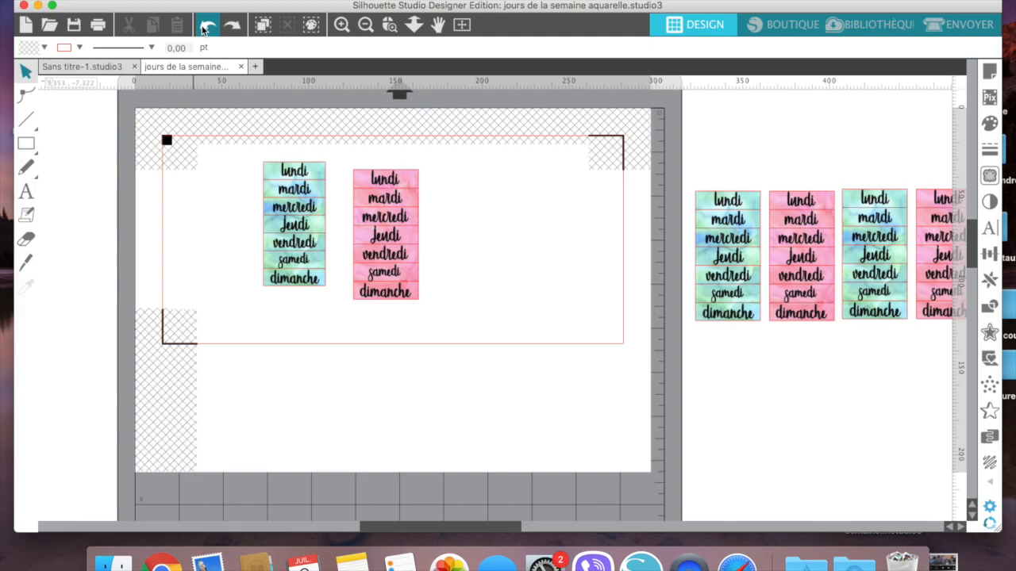
left_click(205, 28)
left_click(205, 27)
left_click(205, 27)
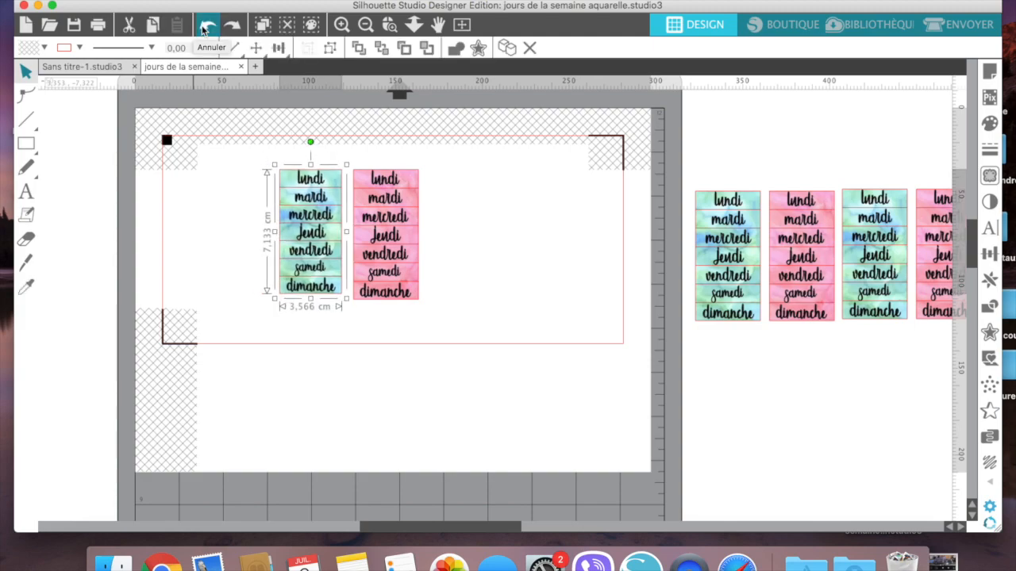
left_click(205, 27)
left_click(204, 28)
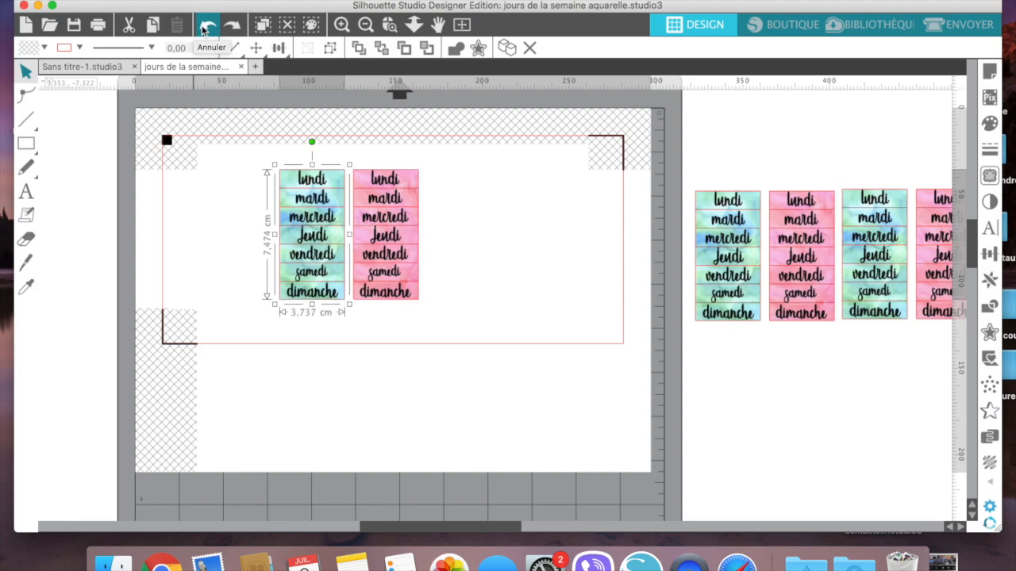
left_click(205, 28)
left_click(204, 28)
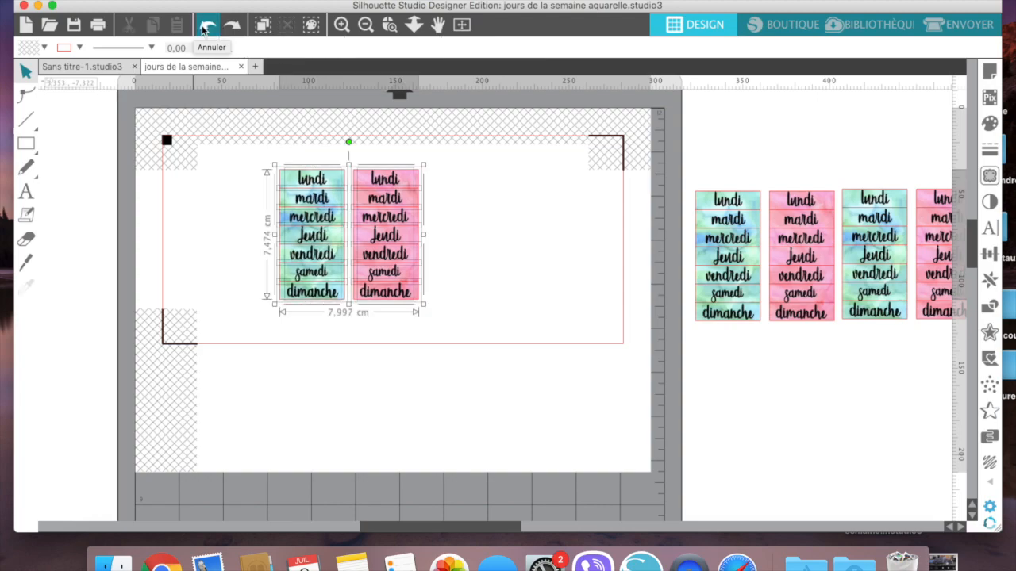
left_click(205, 28)
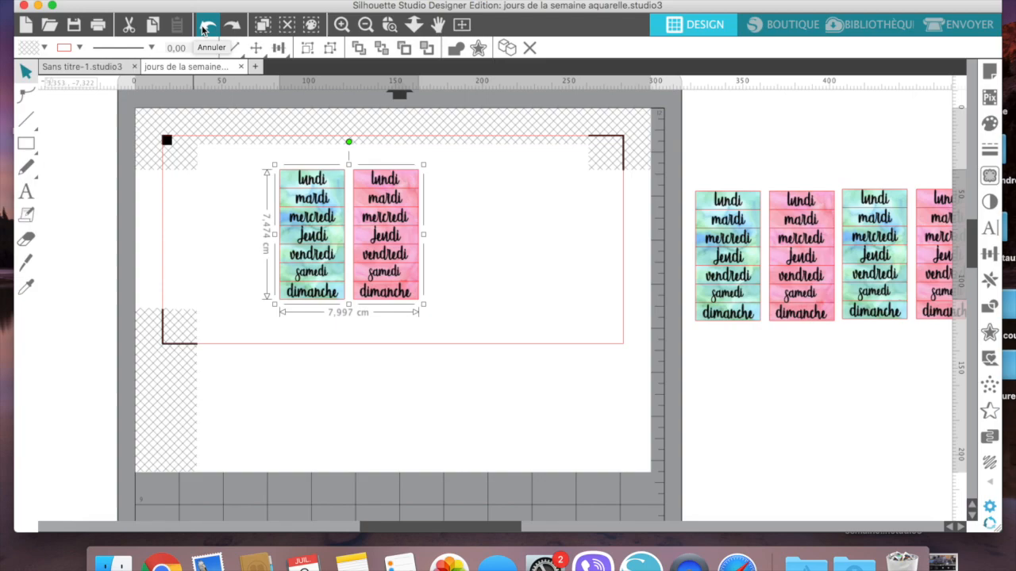
left_click(205, 28)
left_click(205, 28)
left_click(204, 28)
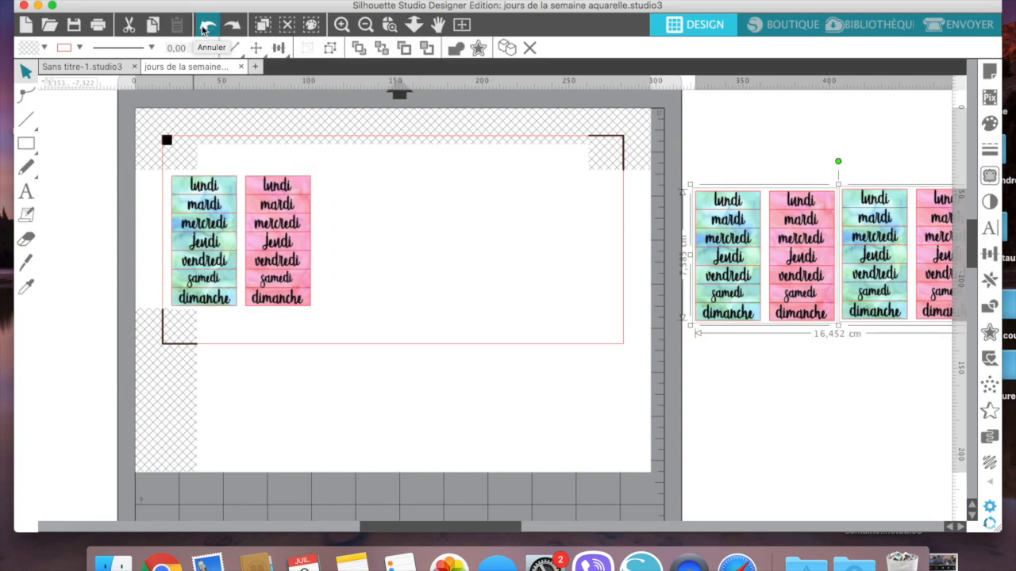
left_click(204, 28)
left_click(204, 28)
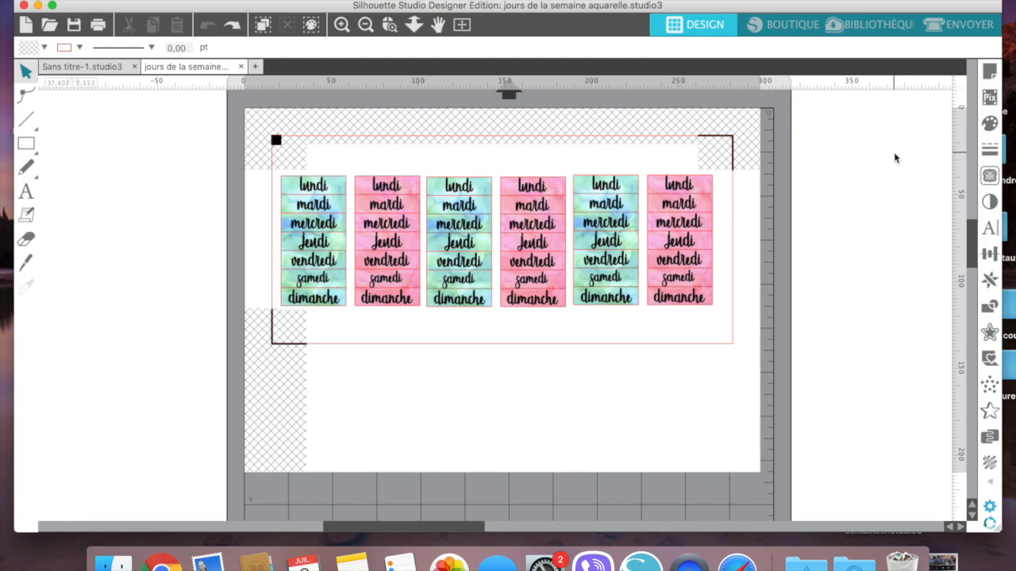
Set up the cut job by line colour and exclude the black RGB (0,0,0) lines from cutting.
left_click(961, 28)
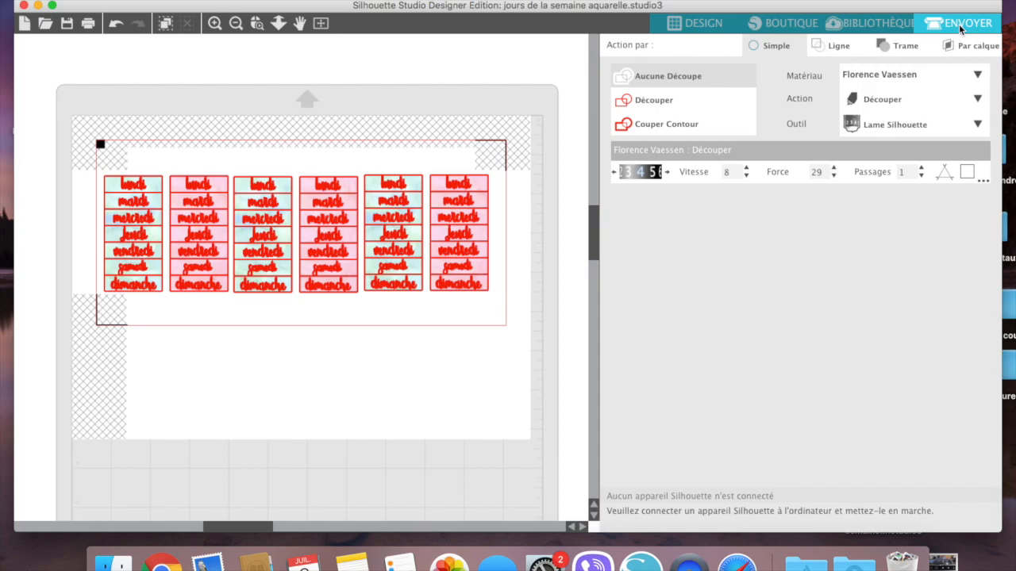
left_click(838, 50)
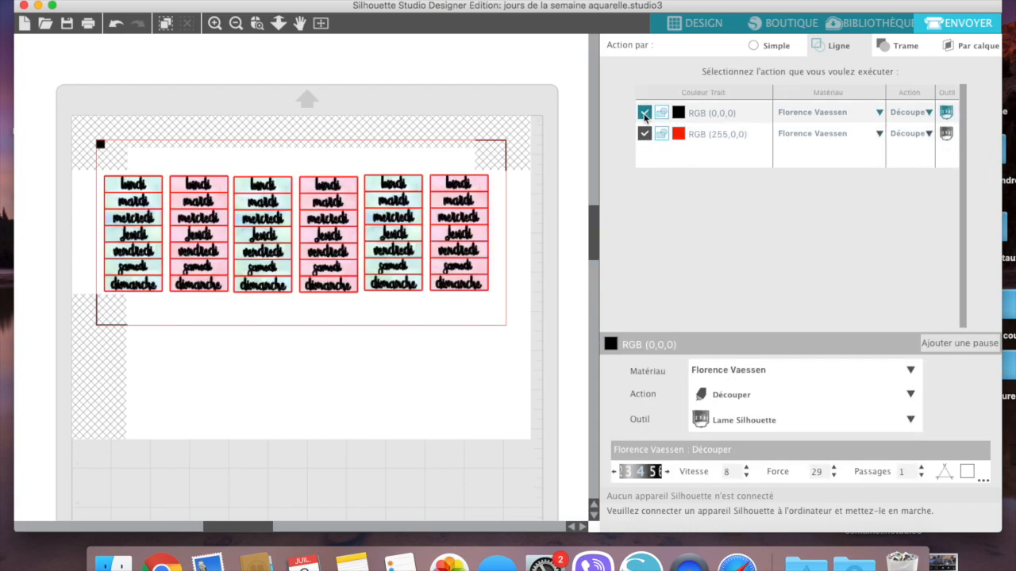
left_click(645, 114)
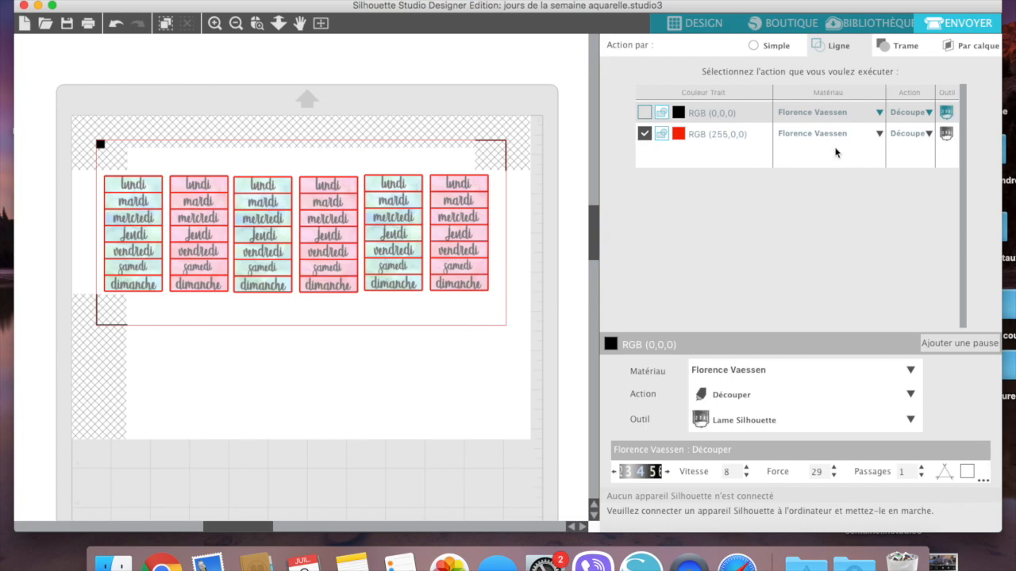
Assign the "mes stickers" material to the red RGB (255,0,0) cut lines.
left_click(880, 134)
scroll(848, 202, "down", 15)
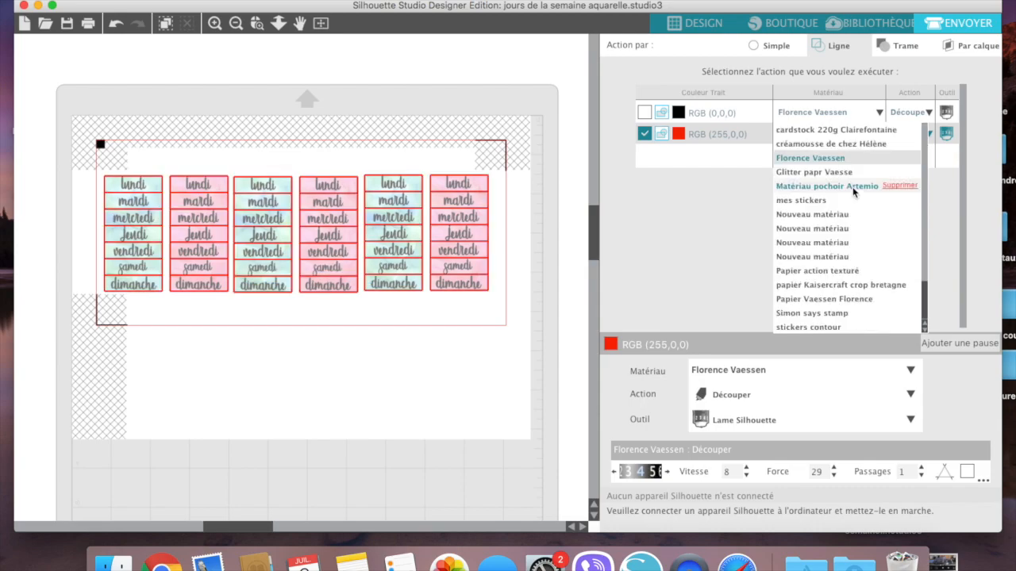
left_click(808, 203)
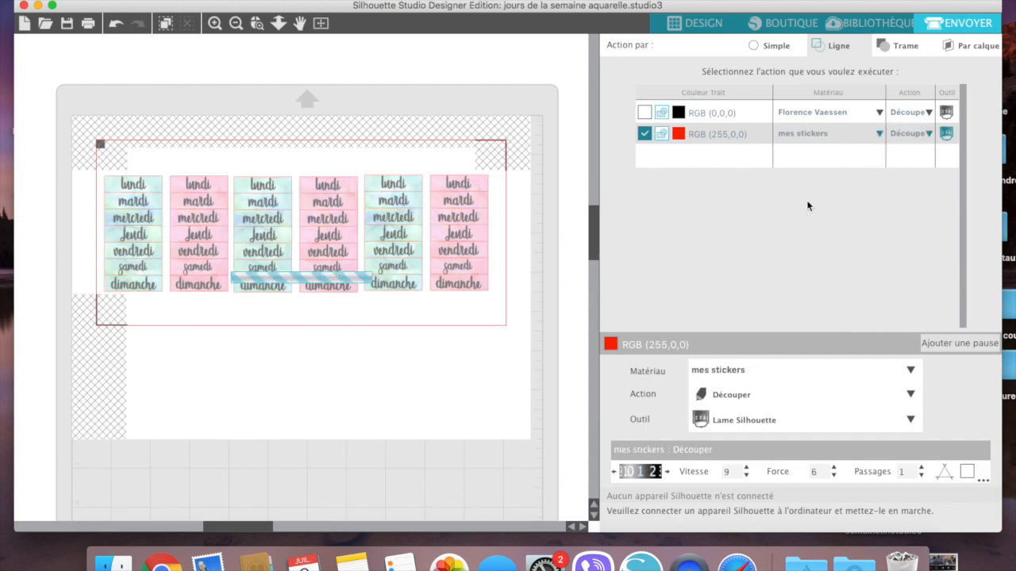